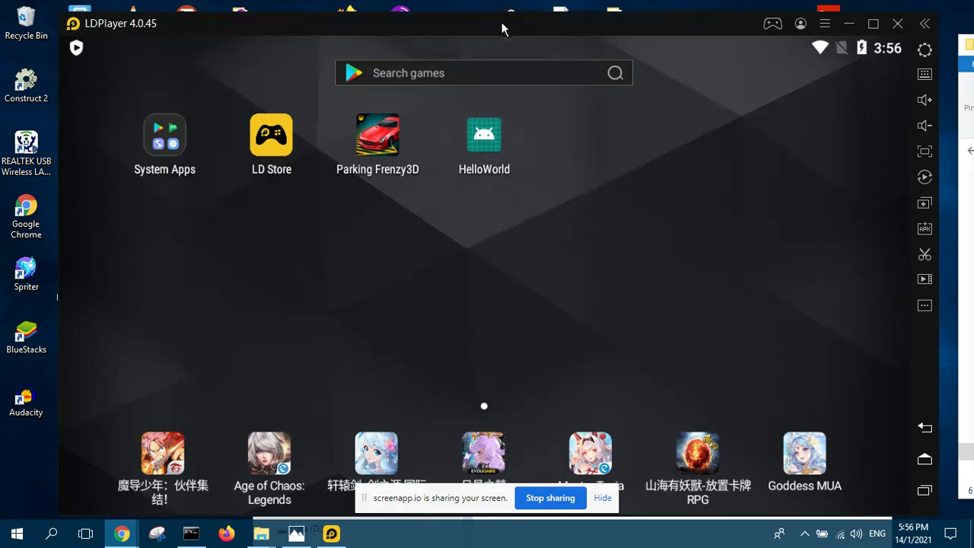
# - Search Google in Chrome for 'apk extractor' using the autocomplete suggestion
pyautogui.moveTo(502, 21)
pyautogui.mouseDown()
pyautogui.moveTo(490, 40)
pyautogui.moveTo(505, 29)
pyautogui.mouseUp()
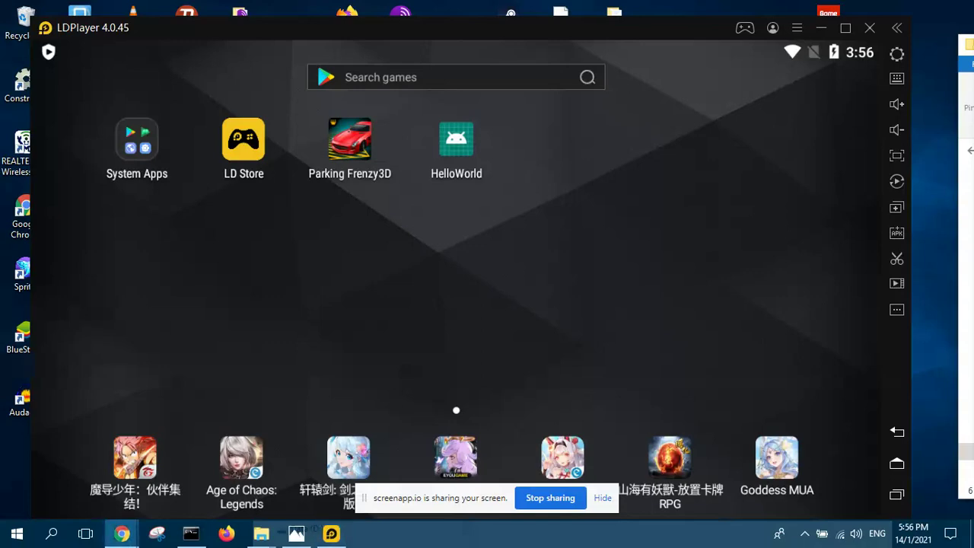
pyautogui.click(122, 534)
pyautogui.click(600, 36)
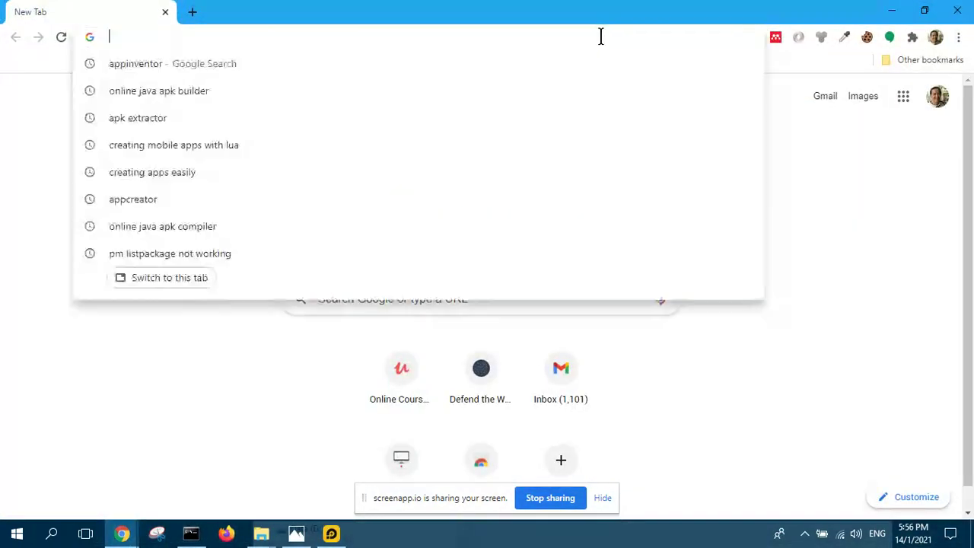
pyautogui.write('apk')
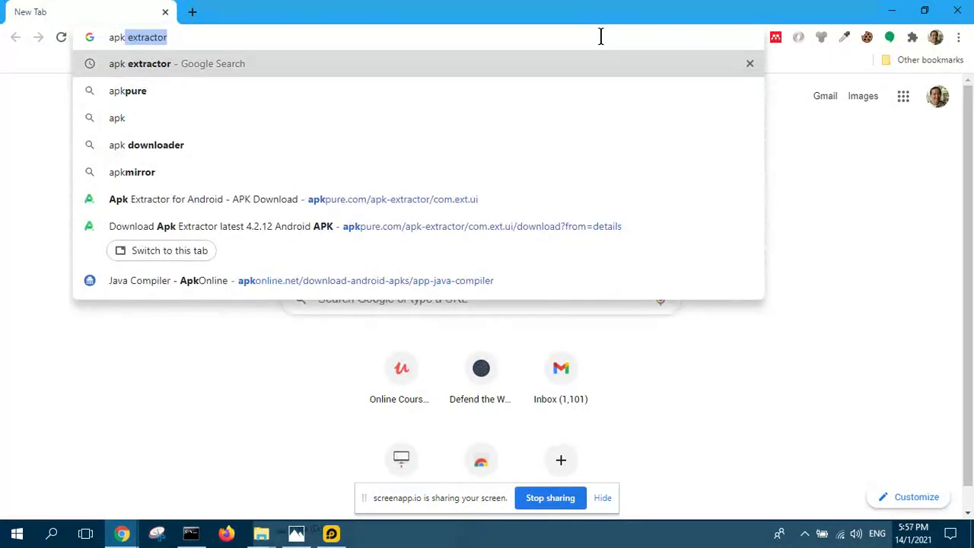
pyautogui.press('Return')
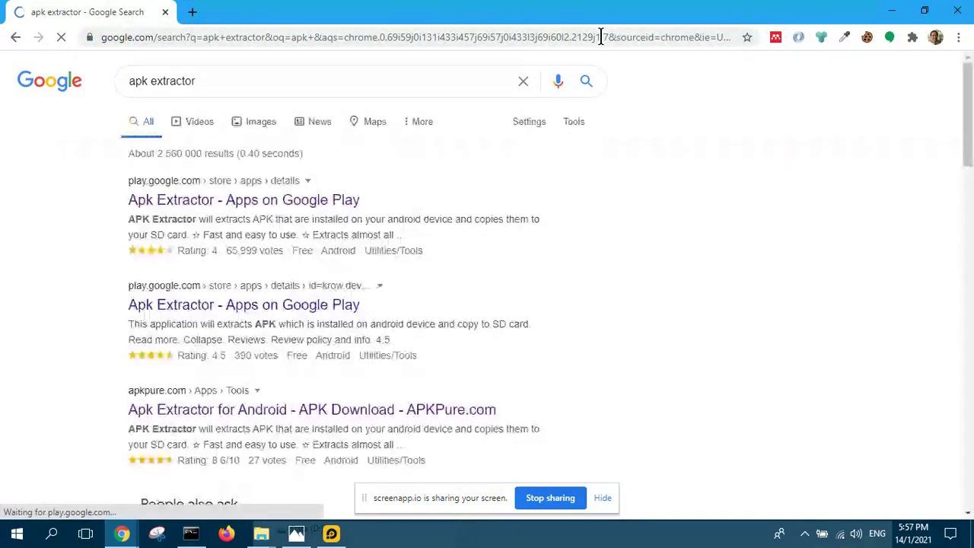
# - Open the APKPure.com result for Apk Extractor from the search results
pyautogui.scroll(-1, 202, 312)
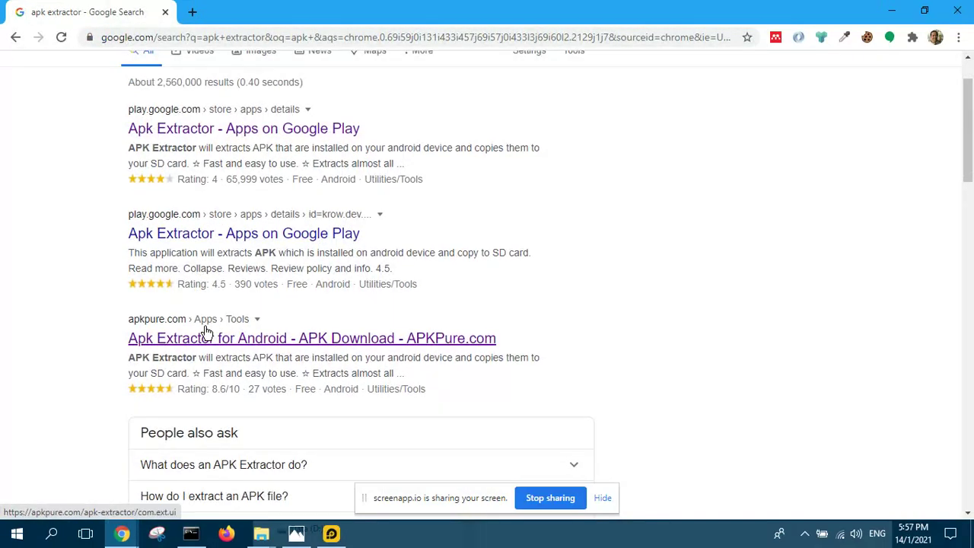
pyautogui.scroll(-1, 175, 320)
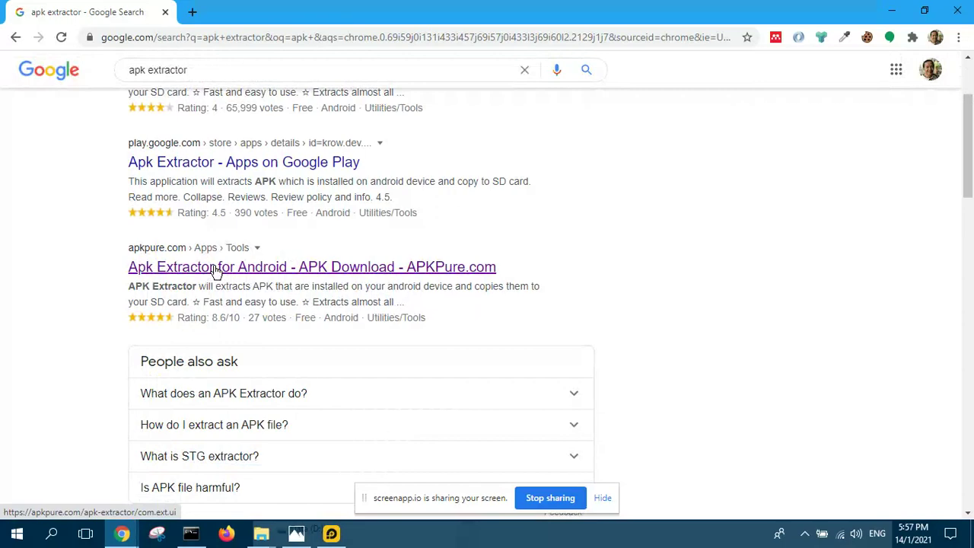
pyautogui.scroll(2, 214, 266)
pyautogui.scroll(-1, 197, 251)
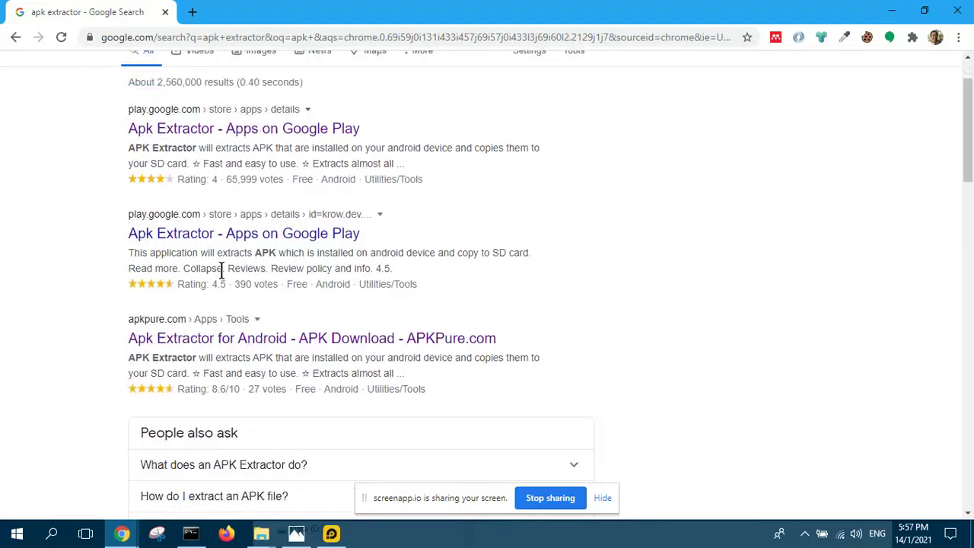
pyautogui.click(225, 343)
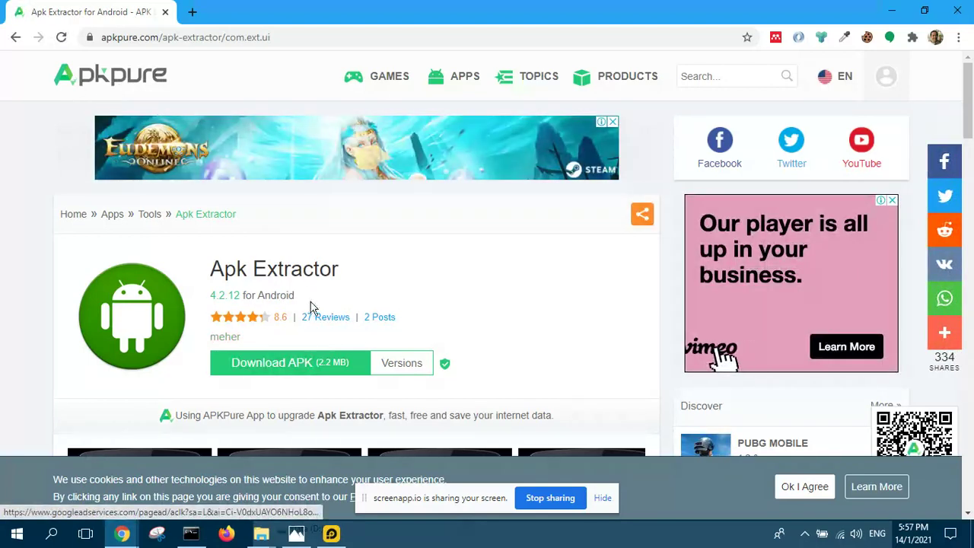
# - Download Apk Extractor_v4.2.12_apkpure.com.apk and show it in the Downloads folder
pyautogui.scroll(-1, 345, 304)
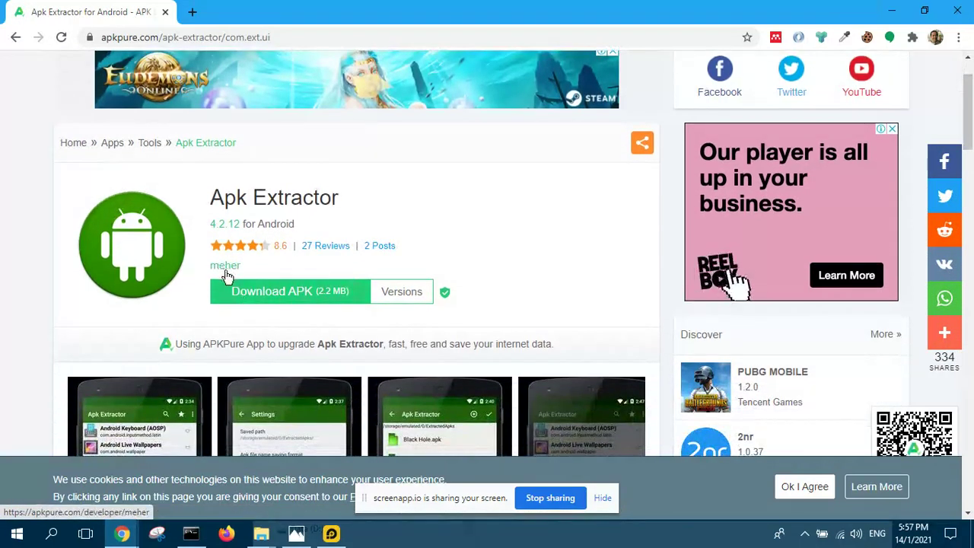
pyautogui.click(288, 294)
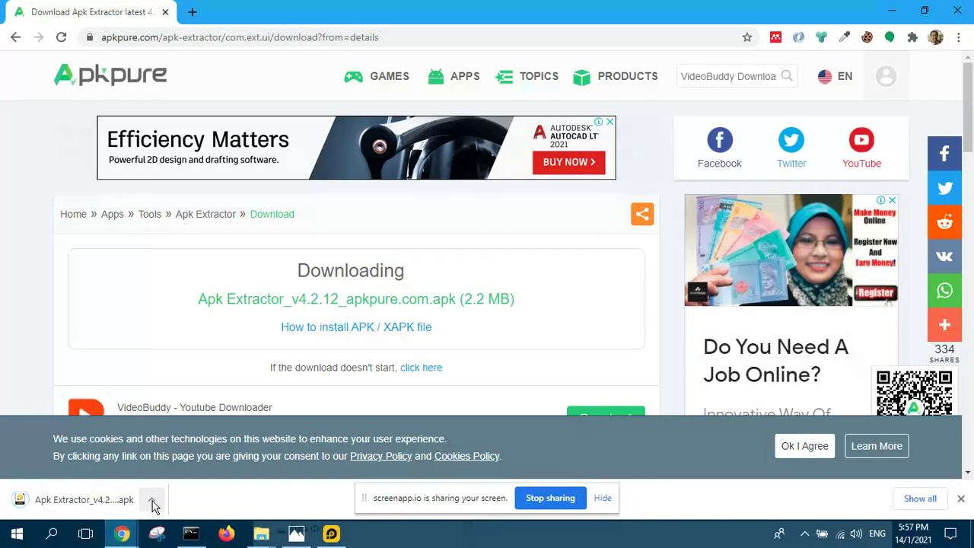
pyautogui.click(153, 504)
pyautogui.click(217, 451)
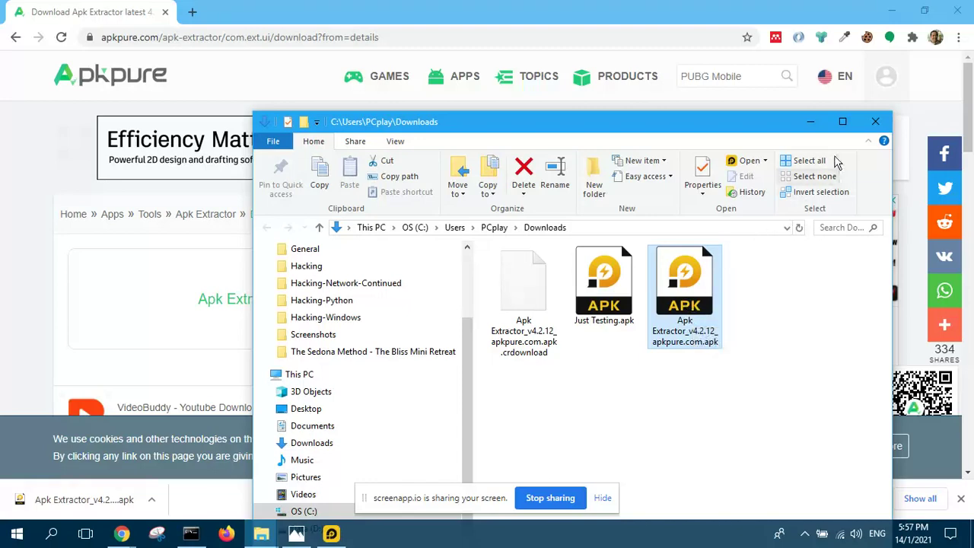
# - Drag the Apk Extractor APK from File Explorer onto LDPlayer to install it
pyautogui.click(894, 10)
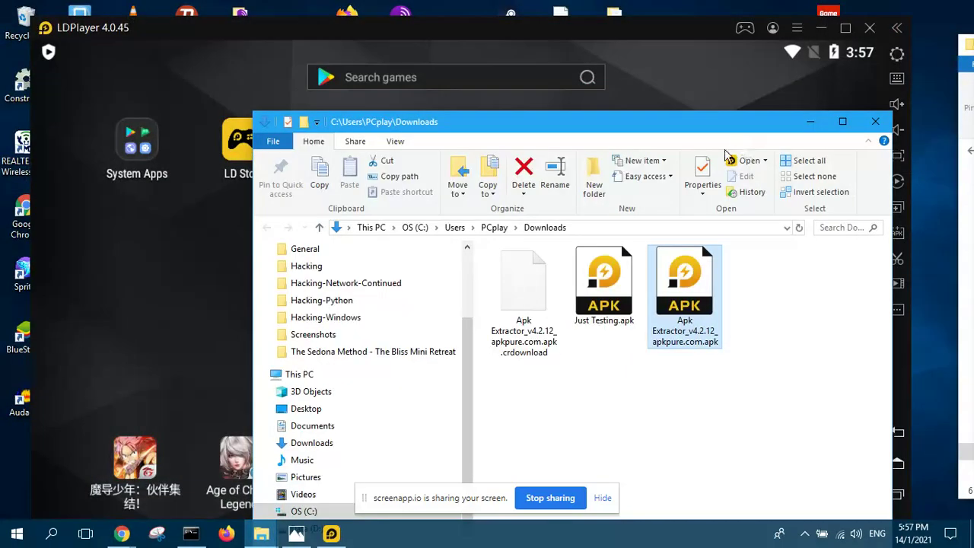
pyautogui.moveTo(672, 129); pyautogui.dragTo(915, 116)
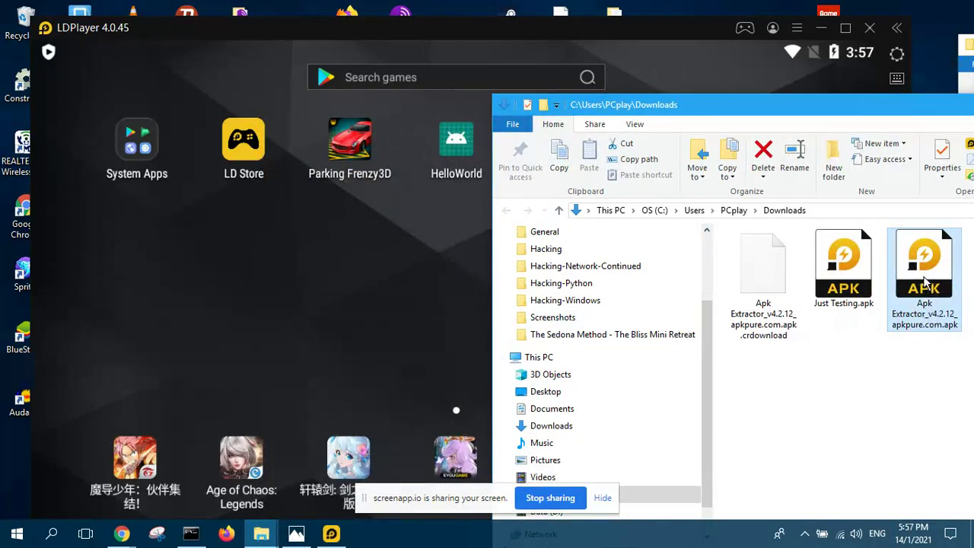
pyautogui.moveTo(924, 286)
pyautogui.mouseDown()
pyautogui.moveTo(646, 343)
pyautogui.moveTo(305, 335)
pyautogui.moveTo(251, 315)
pyautogui.moveTo(250, 292)
pyautogui.mouseUp()
pyautogui.click(678, 37)
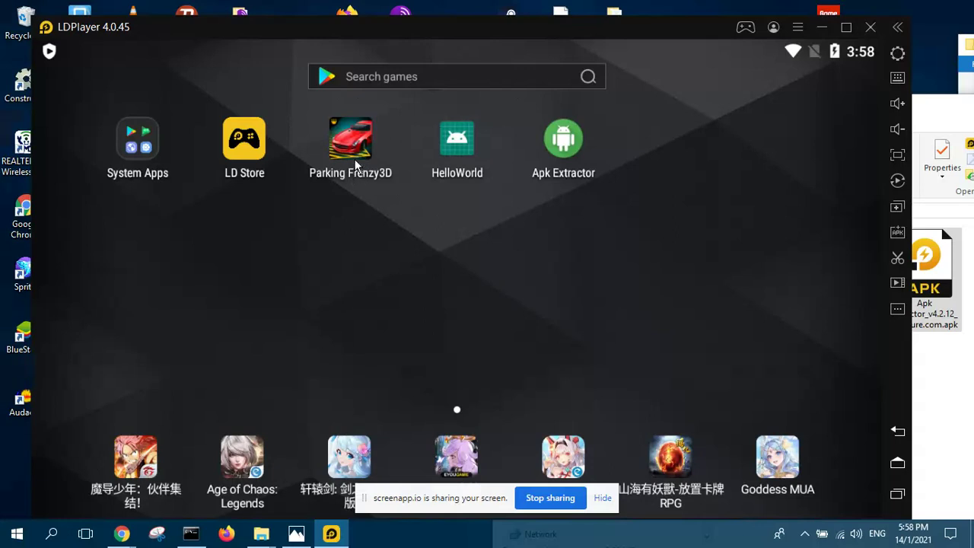
# - Launch Apk Extractor, filter its app list with 'parking', and pick Parking Frenzy3D
pyautogui.click(564, 150)
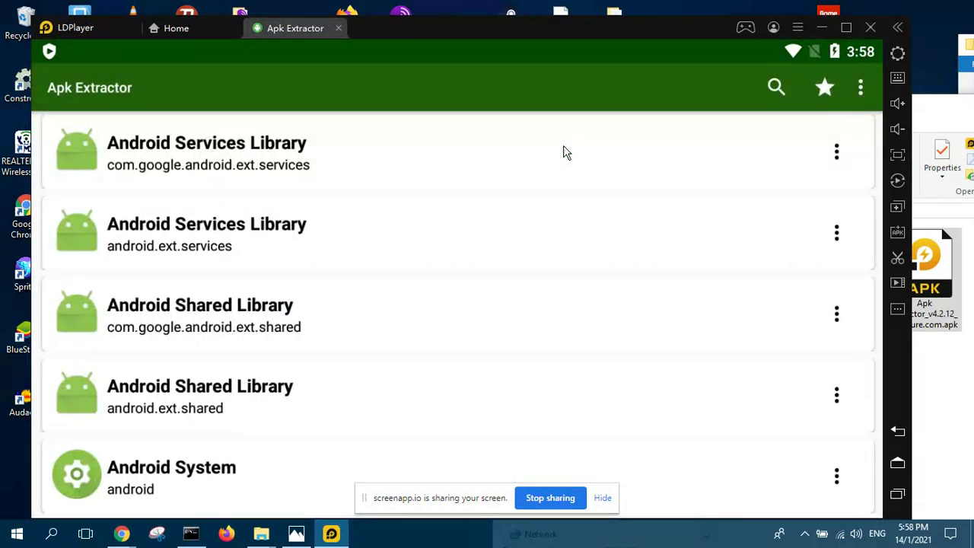
pyautogui.click(605, 498)
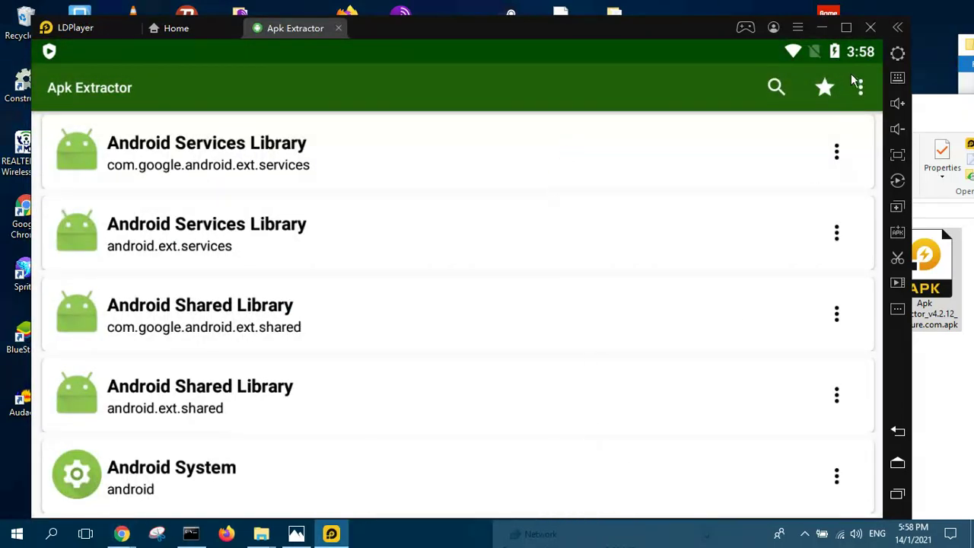
pyautogui.click(775, 88)
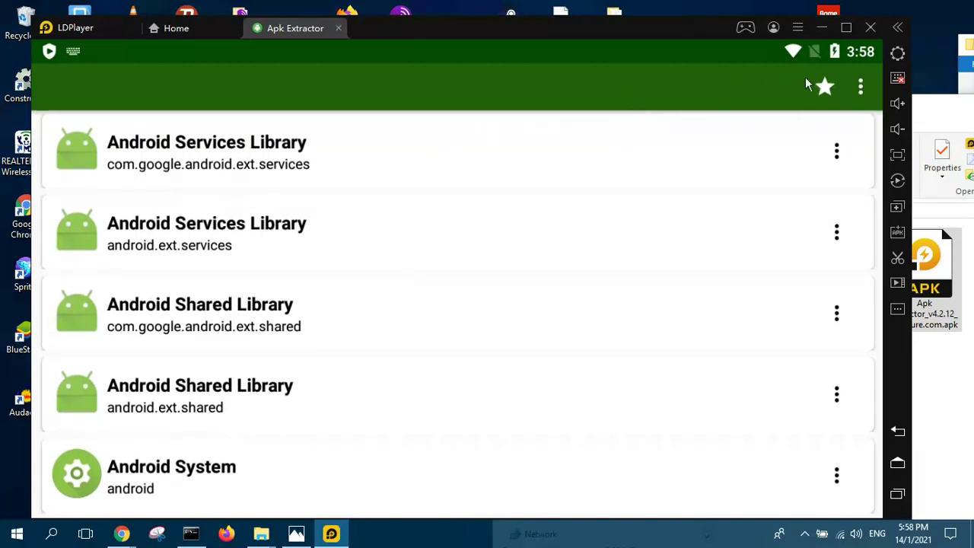
pyautogui.scroll(-2, 674, 223)
pyautogui.scroll(2, 674, 224)
pyautogui.write('parking')
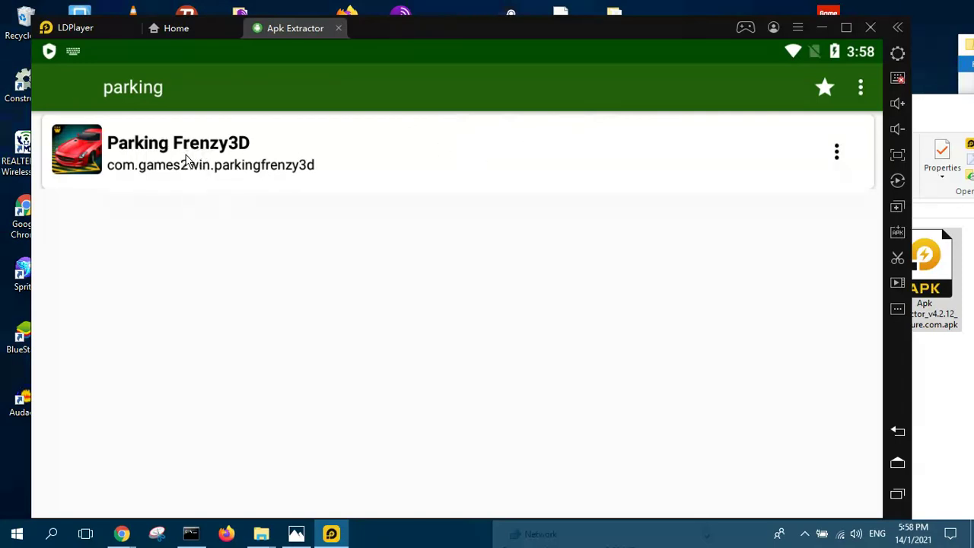
pyautogui.click(187, 159)
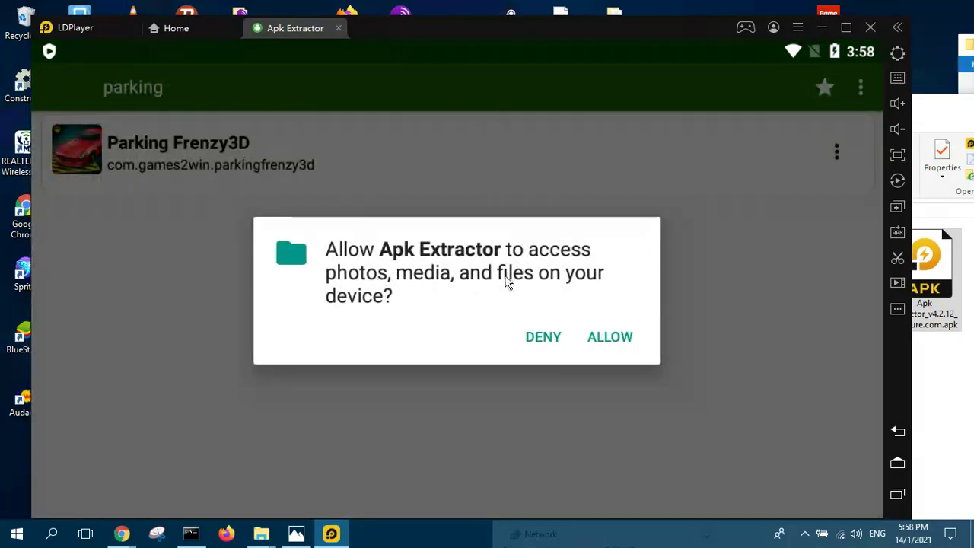
# - Allow storage access so Parking Frenzy3D's APK is extracted to ExtractedApks
pyautogui.click(614, 339)
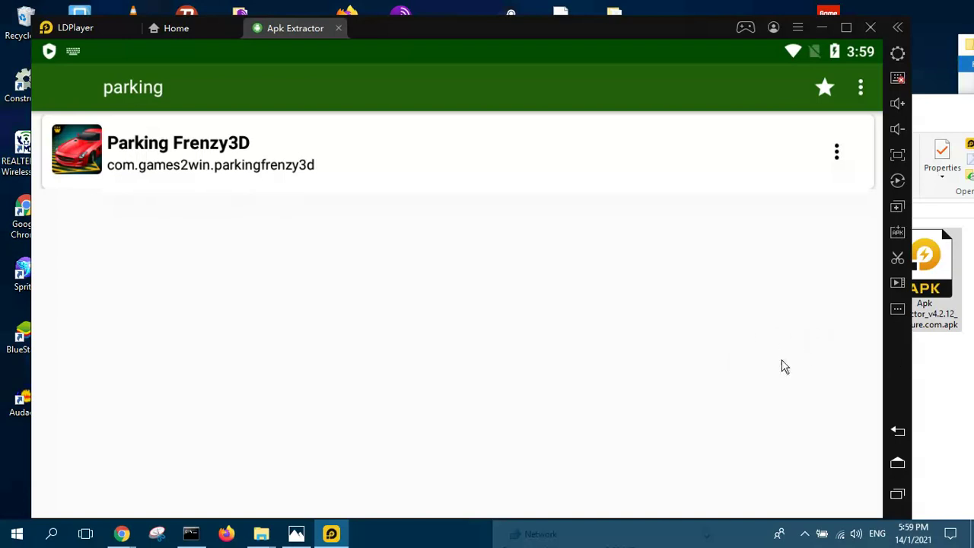
# - Open the Android Shared Folder (/storage/emulated/0/Pictures) in LDPlayer's File Manager
pyautogui.click(899, 311)
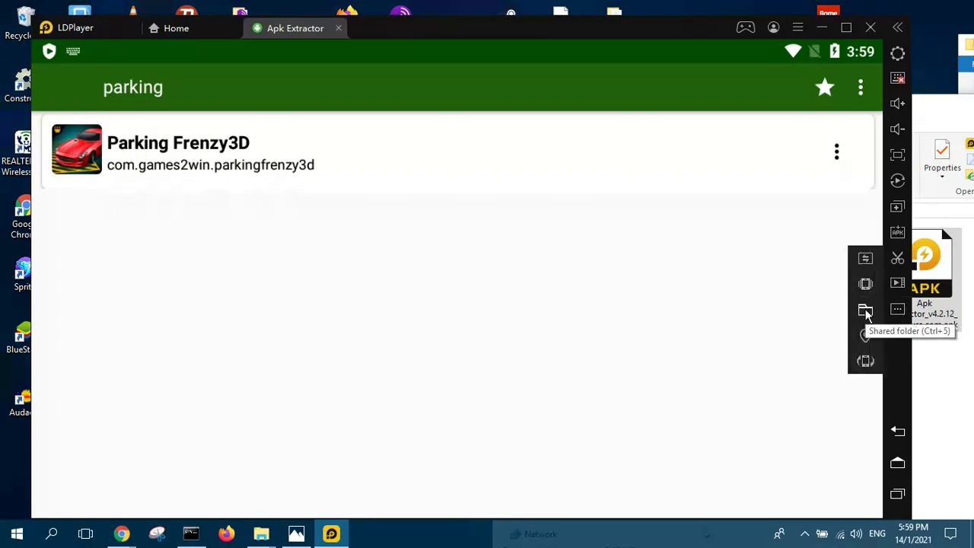
pyautogui.click(865, 312)
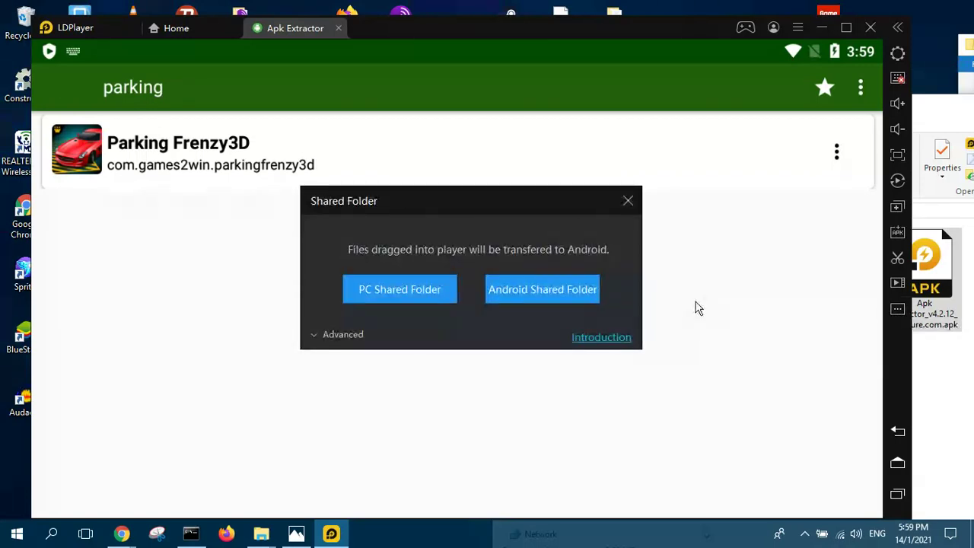
pyautogui.click(536, 288)
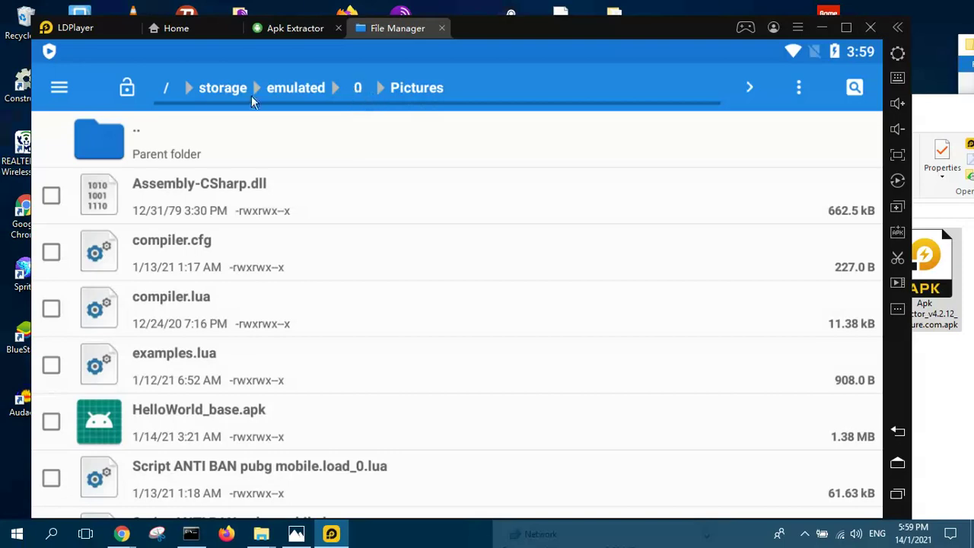
# - Navigate from storage root into ExtractedApks/Parking_Frenzy3D_com.games2win.parkingfrenzy3d
pyautogui.click(360, 88)
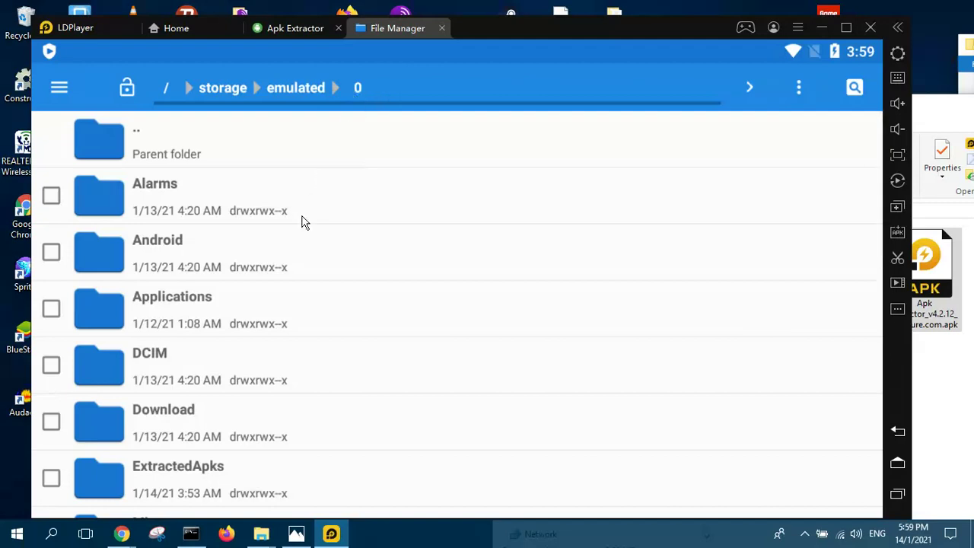
pyautogui.scroll(-1, 301, 228)
pyautogui.scroll(-4, 301, 233)
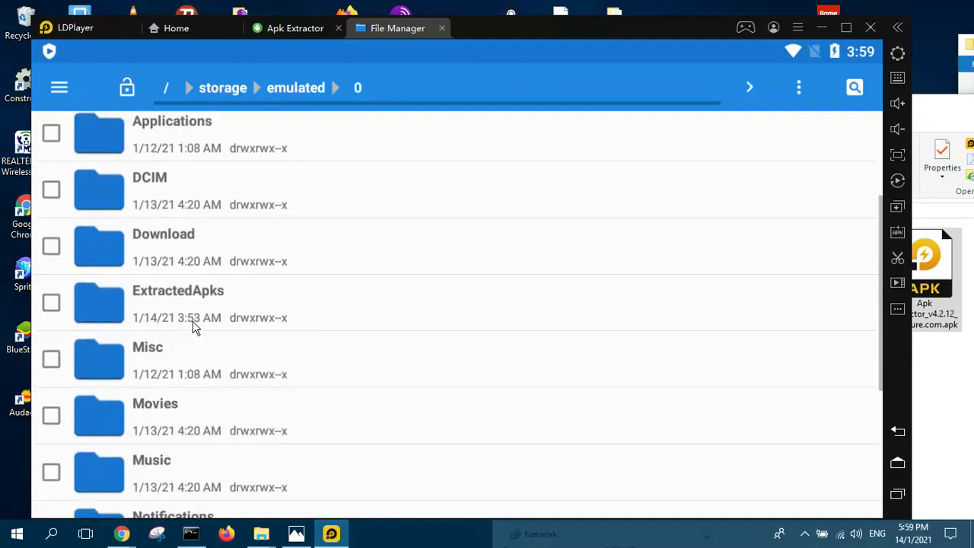
pyautogui.click(102, 314)
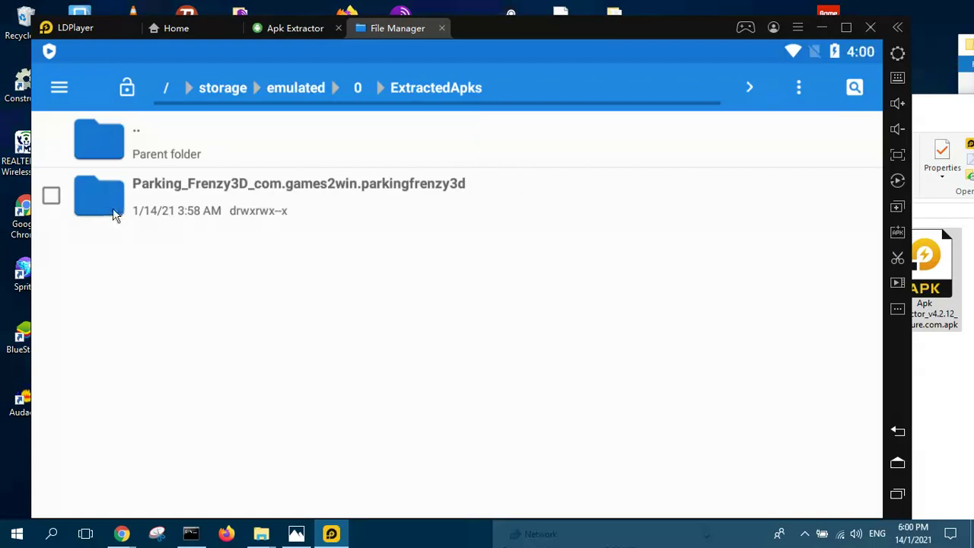
pyautogui.click(97, 195)
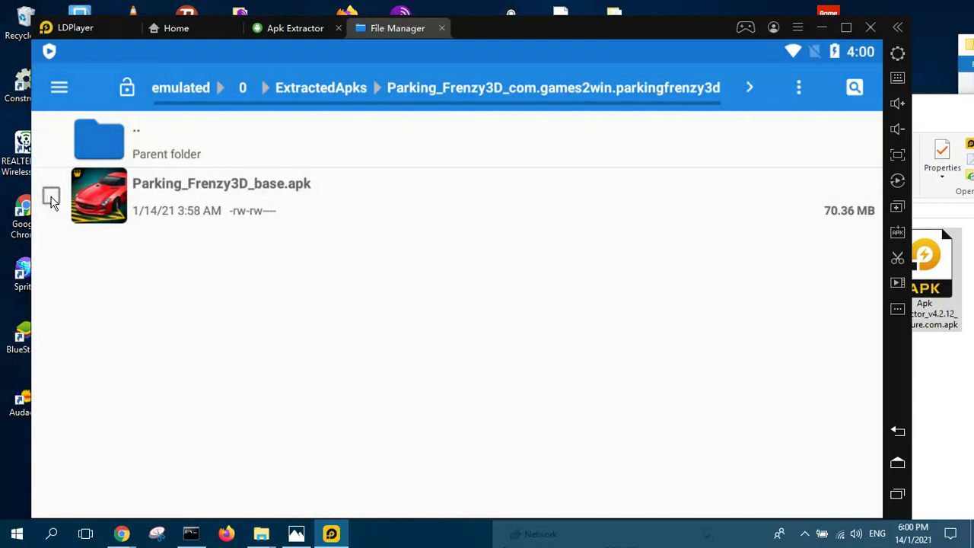
# - Select Parking_Frenzy3D_base.apk, then navigate back to the Pictures folder
pyautogui.moveTo(654, 24); pyautogui.dragTo(679, 24)
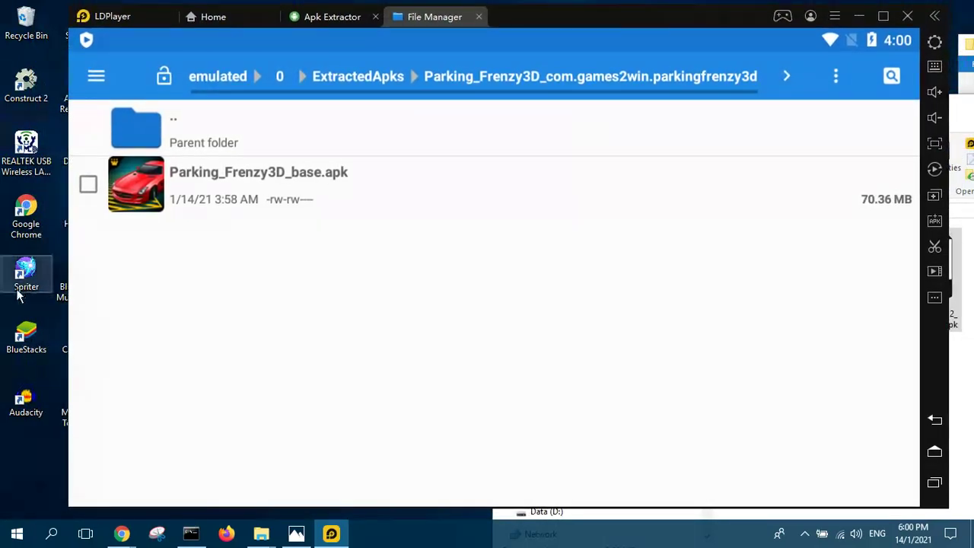
pyautogui.click(89, 185)
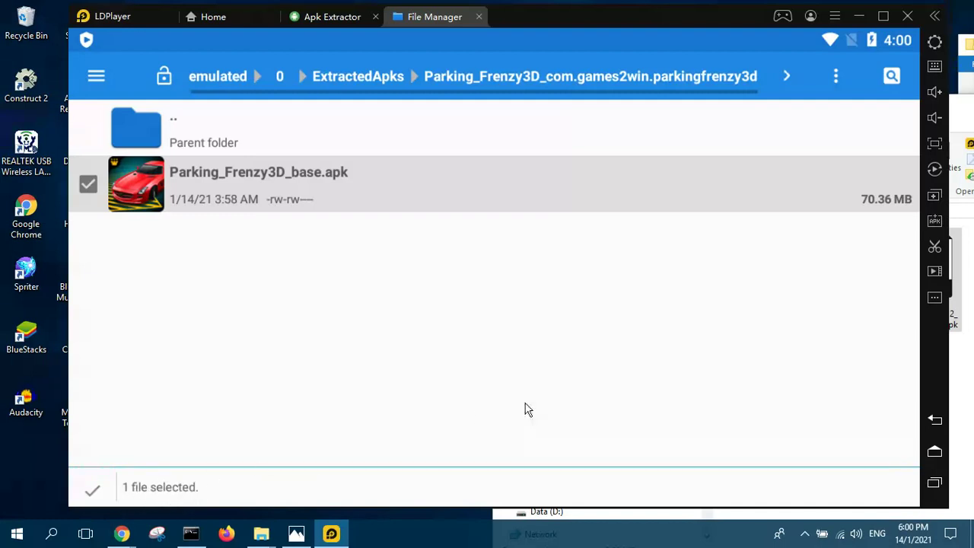
pyautogui.click(280, 79)
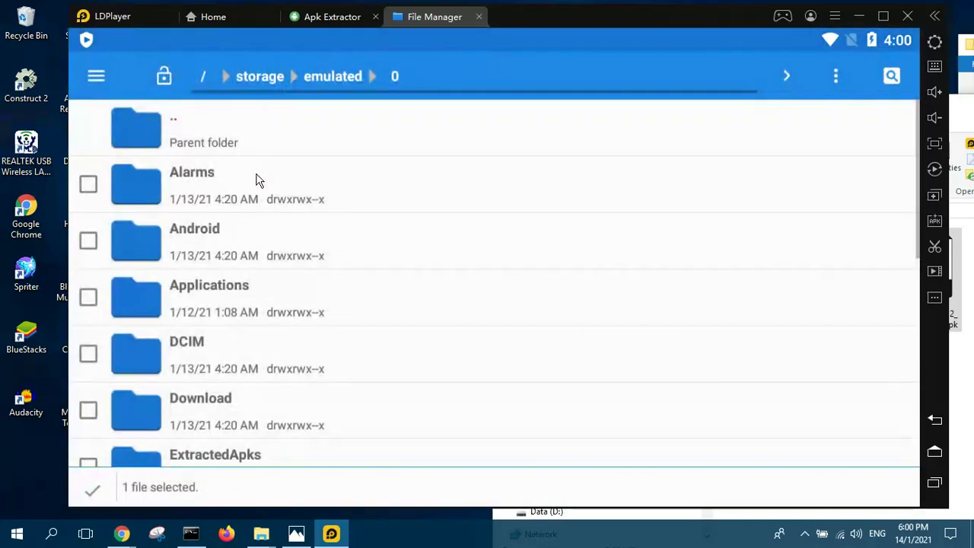
pyautogui.scroll(-6, 256, 190)
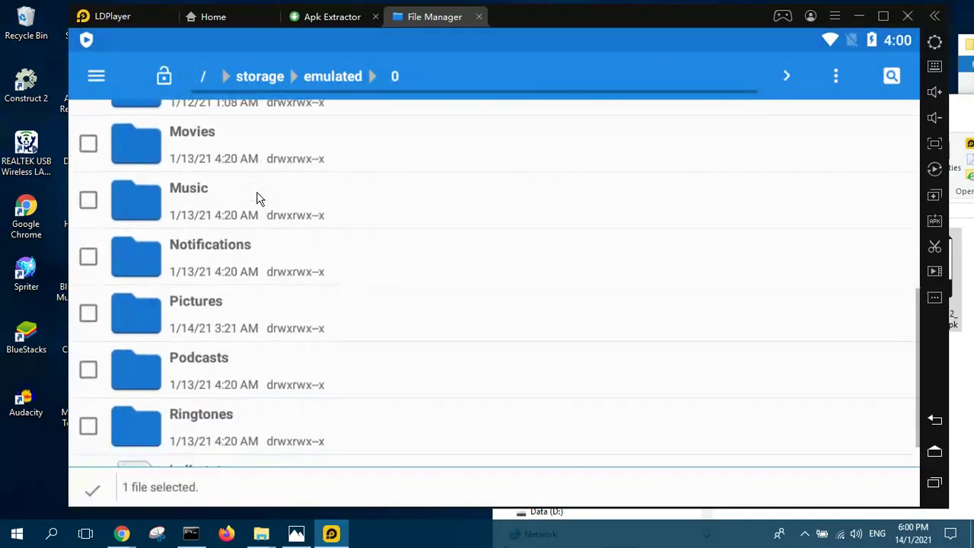
pyautogui.click(137, 324)
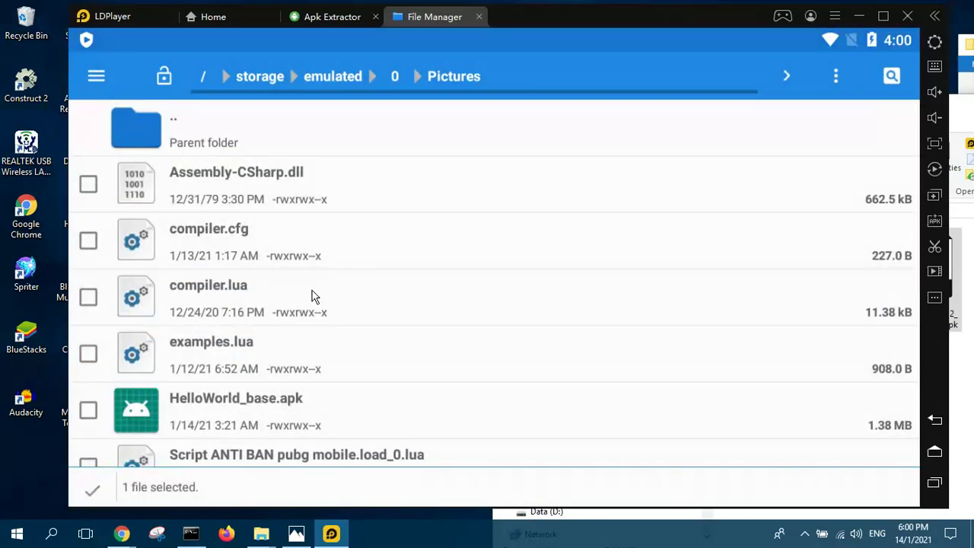
# - Copy Parking_Frenzy3D_base.apk into Pictures with 'Copy selection here'
pyautogui.click(834, 79)
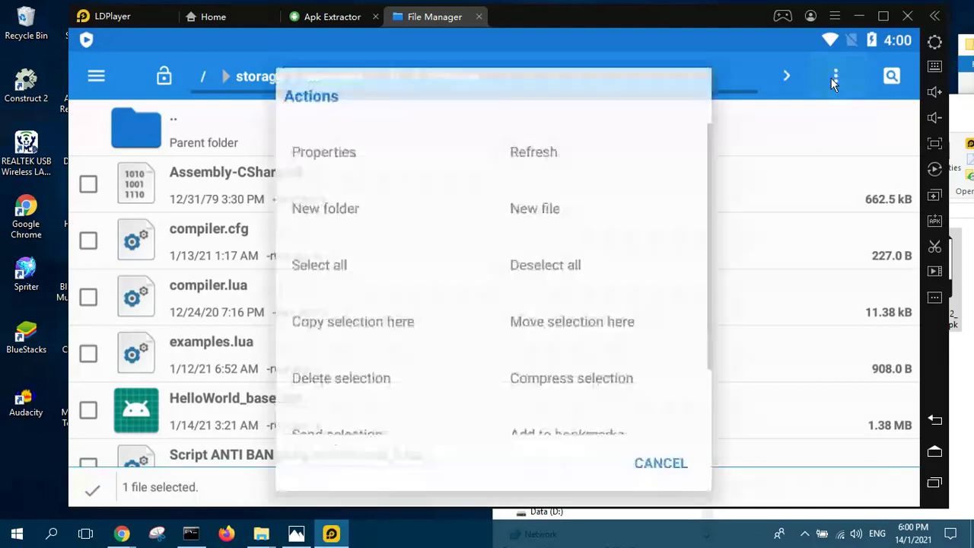
pyautogui.click(351, 327)
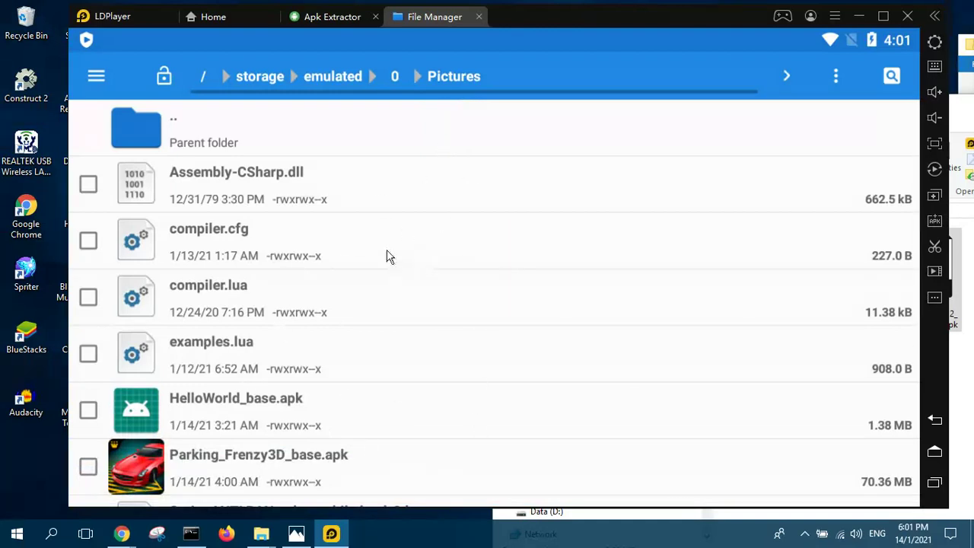
pyautogui.scroll(-1, 387, 259)
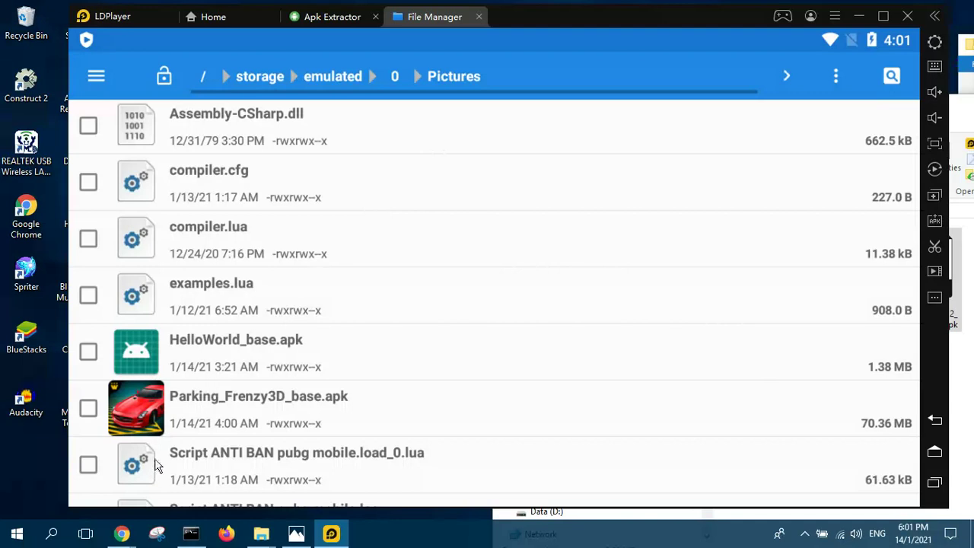
# - Open the PC shared folder C:\Users\PCplay\Documents\XuanZhi\Pictures from LDPlayer's shared folder options
pyautogui.click(934, 302)
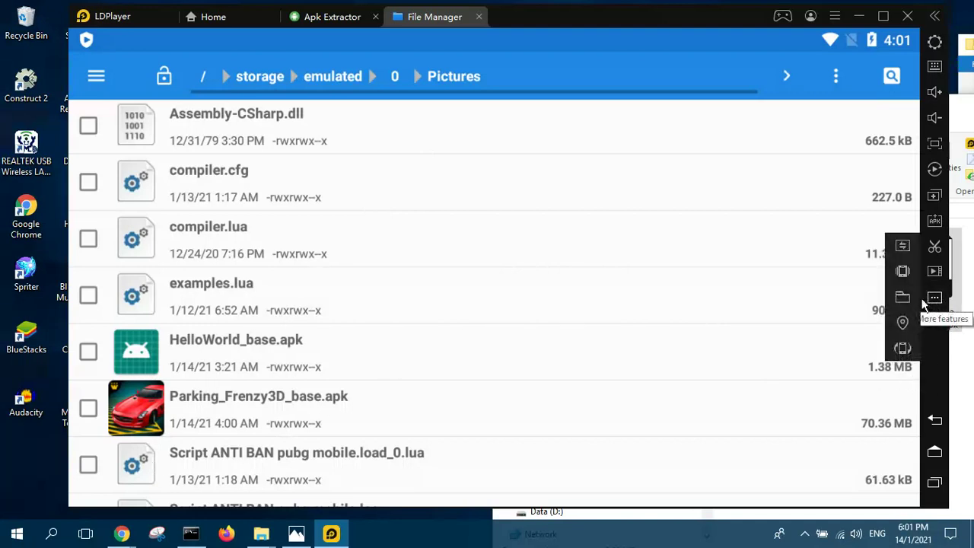
pyautogui.click(902, 297)
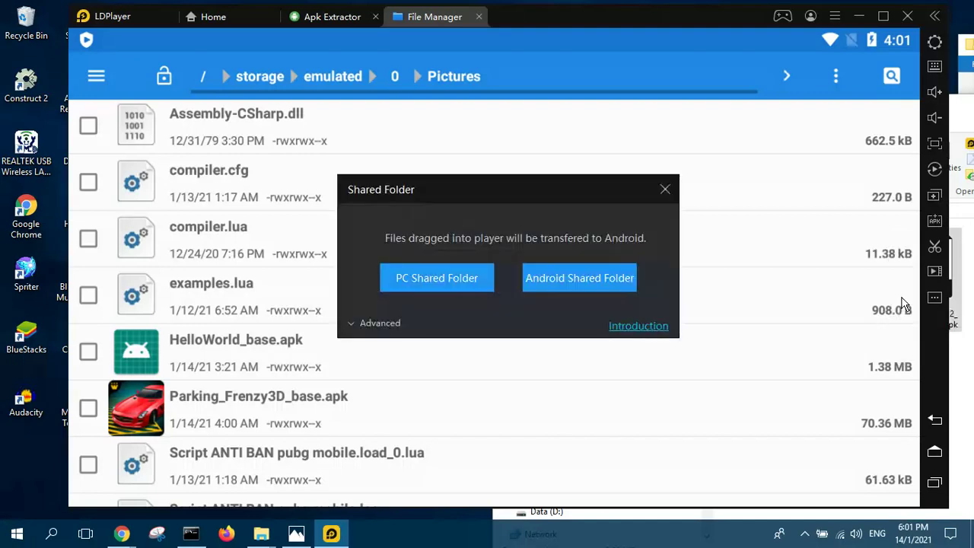
pyautogui.click(439, 280)
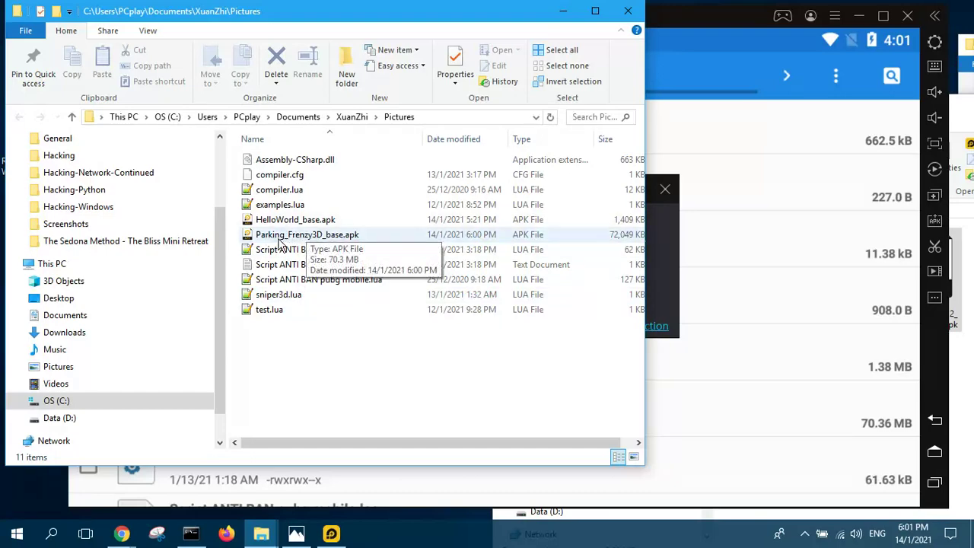
# - Center the File Explorer window showing the shared Pictures folder with Parking_Frenzy3D_base.apk
pyautogui.moveTo(353, 11)
pyautogui.mouseDown()
pyautogui.moveTo(365, 29)
pyautogui.moveTo(464, 83)
pyautogui.mouseUp()
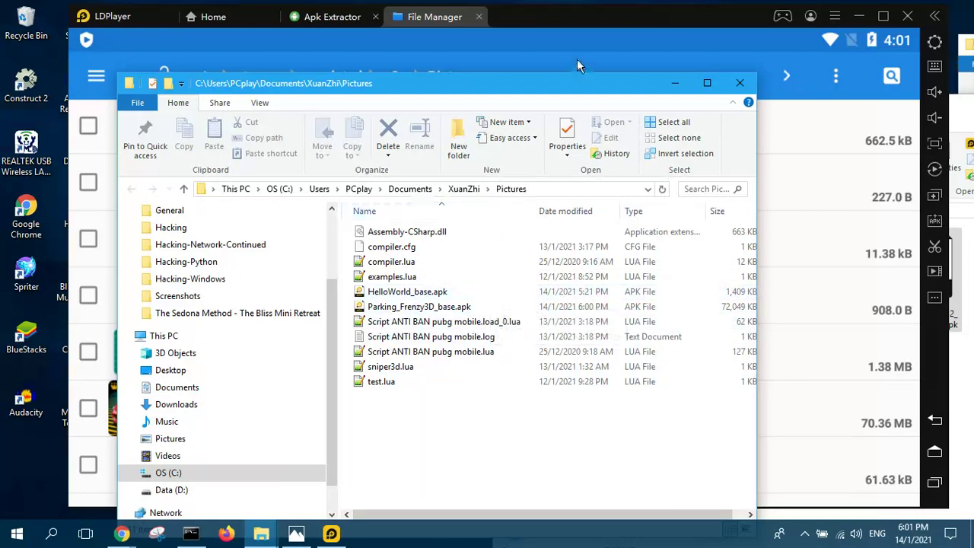
# - Bring LDPlayer forward and close its File Manager tab to return to Apk Extractor
pyautogui.click(553, 23)
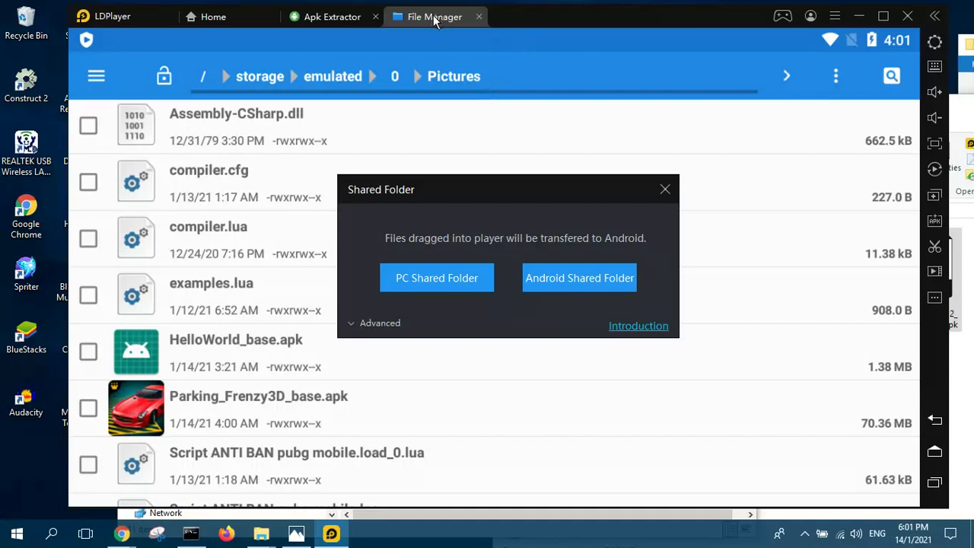
pyautogui.click(479, 17)
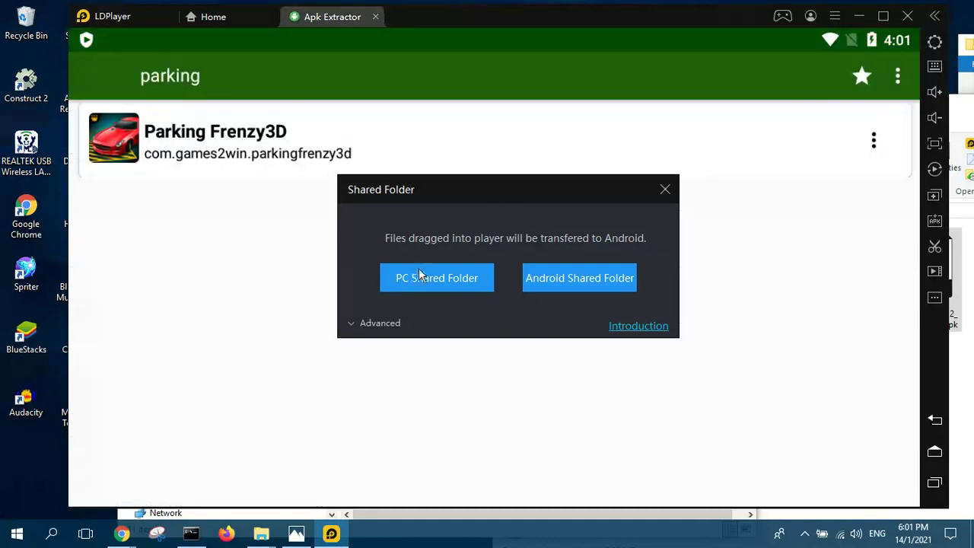